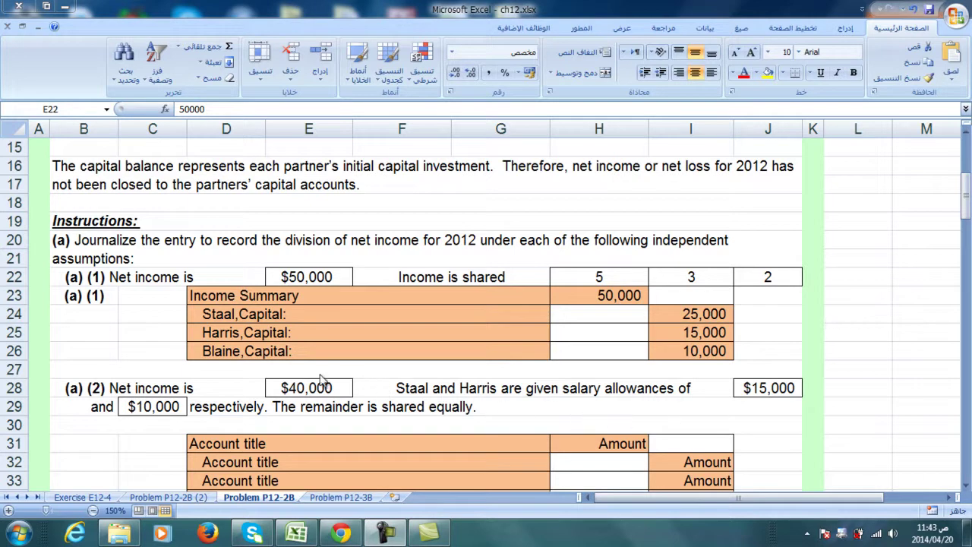
Step: Review the (a)(2) net income assumption, its salary allowances and the partners' drawing and capital table
key(F2)
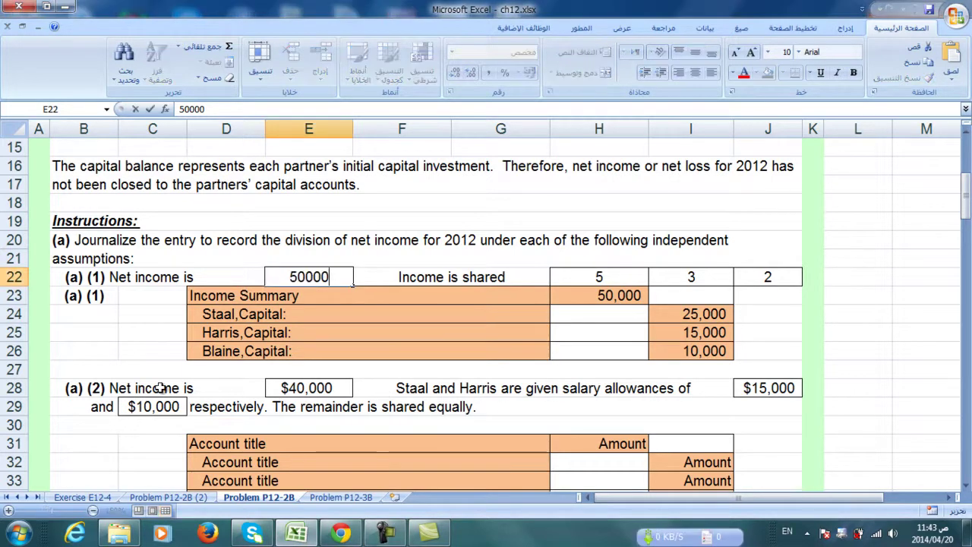
click(162, 388)
scroll(162, 388, down, 2)
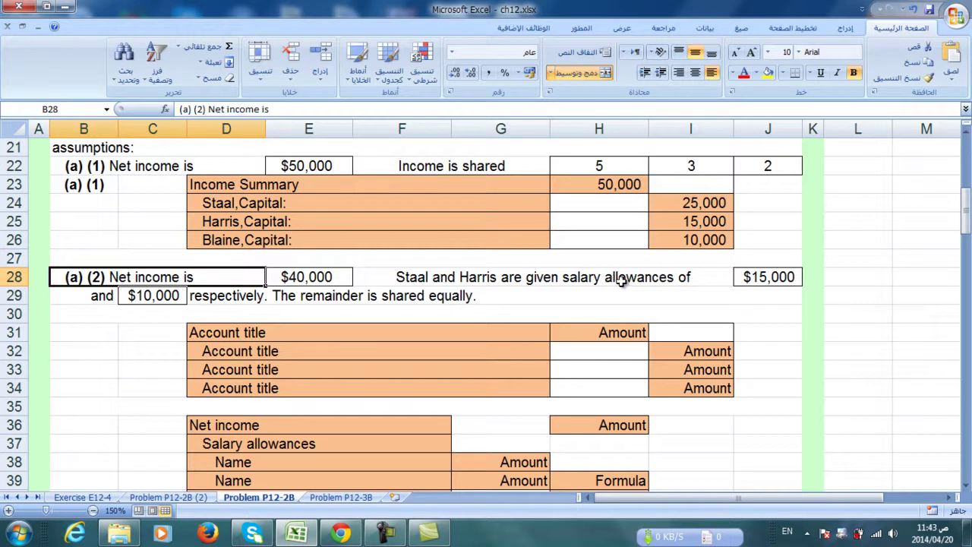
click(767, 279)
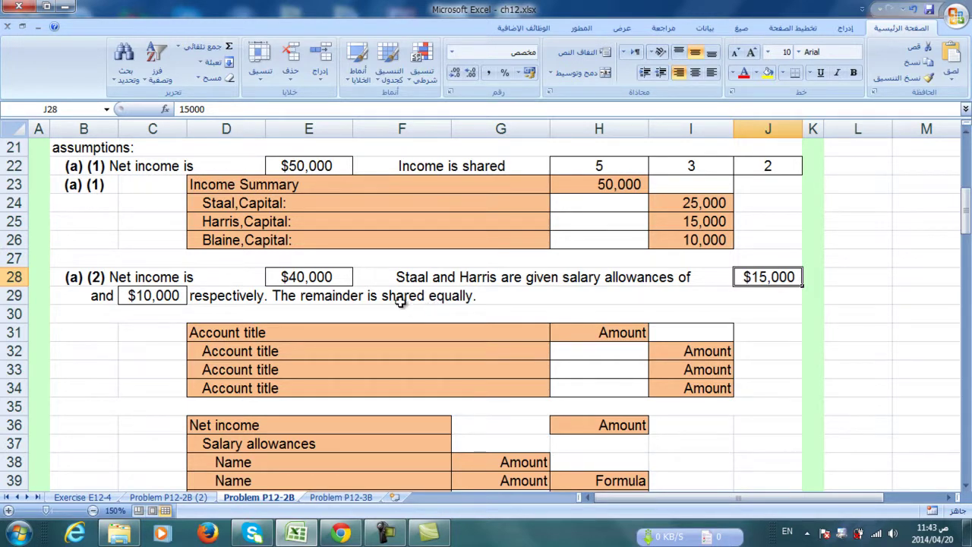
scroll(398, 300, up, 5)
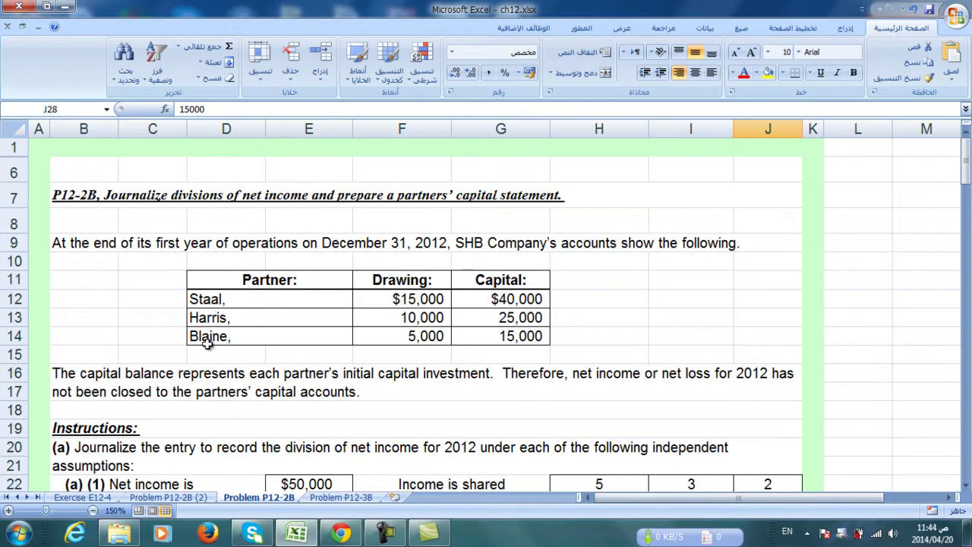
scroll(266, 328, down, 7)
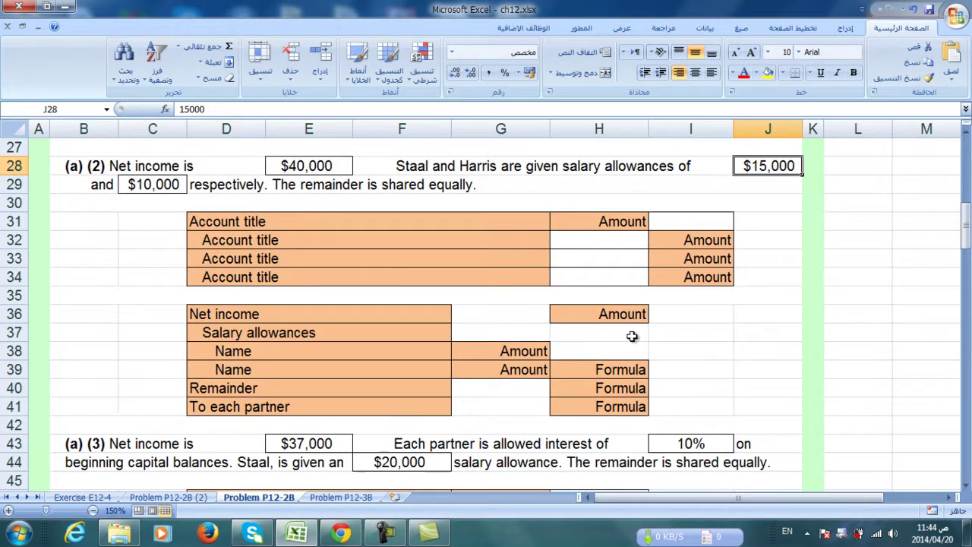
Step: Link the net income amount in H36 to the (a)(2) net income given in E28
click(609, 315)
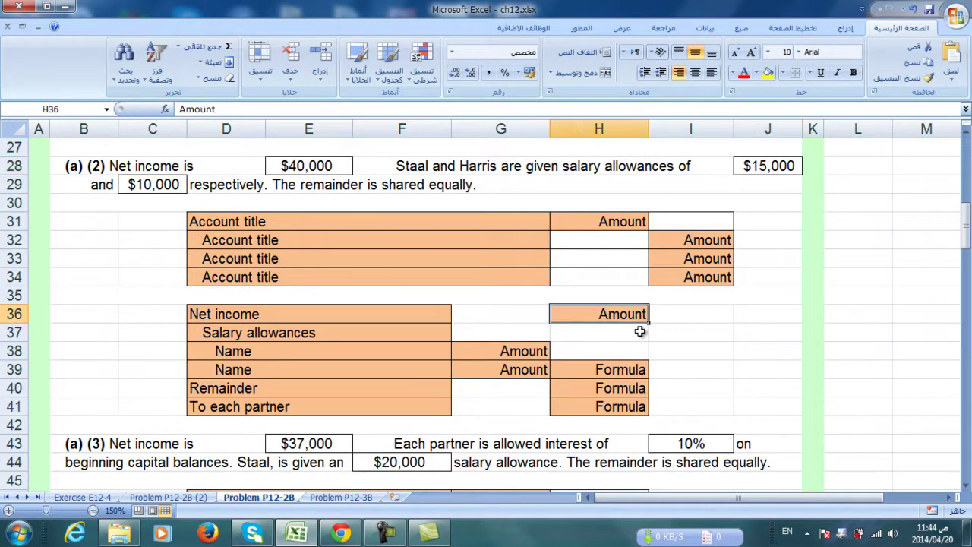
text(=)
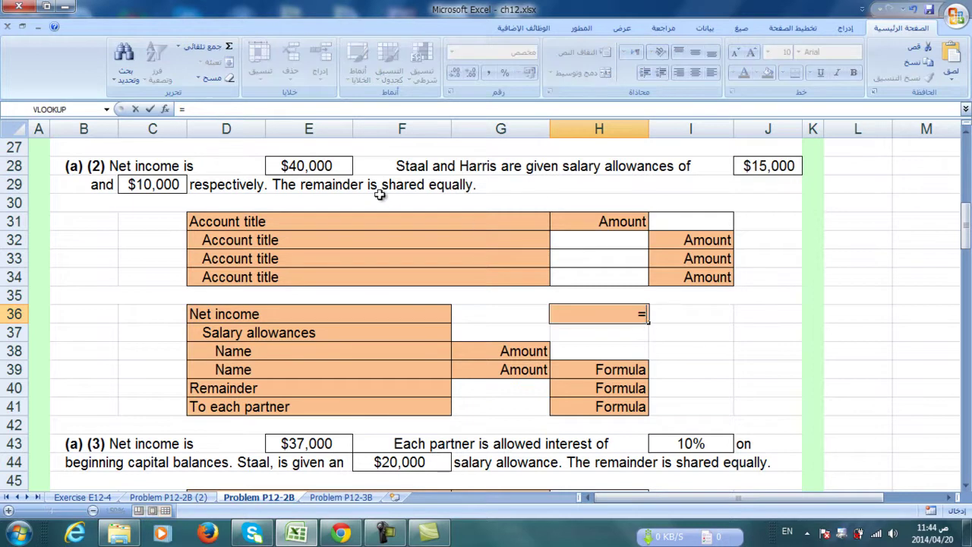
click(332, 169)
key(Return)
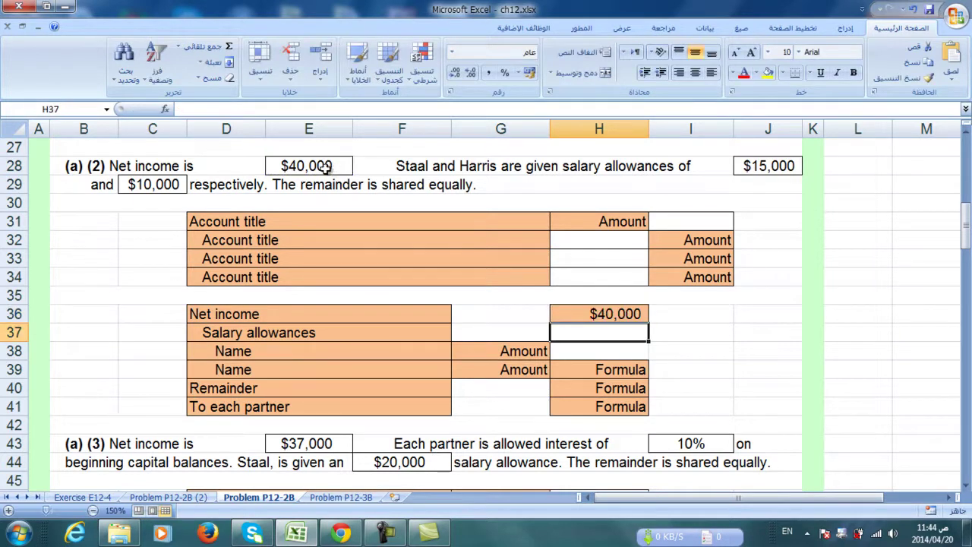
Step: Link the first salary allowance name in D38 to the partner name in D12, and fill the formula down to D39
click(241, 353)
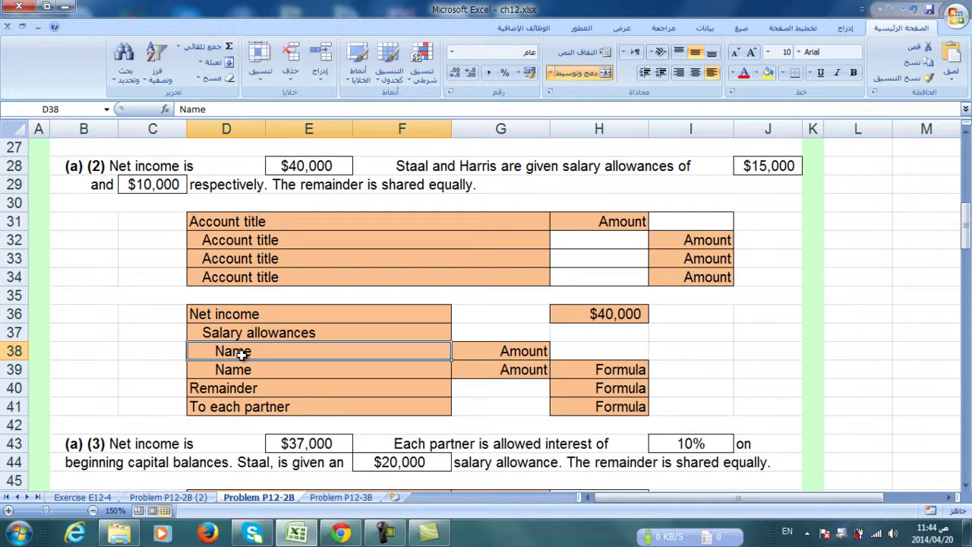
text(=)
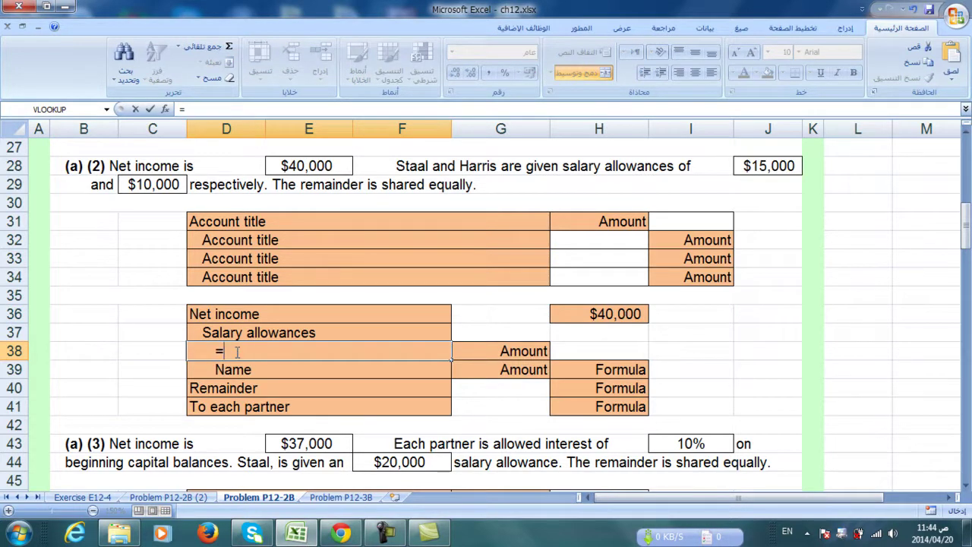
scroll(236, 351, up, 4)
scroll(236, 352, up, 5)
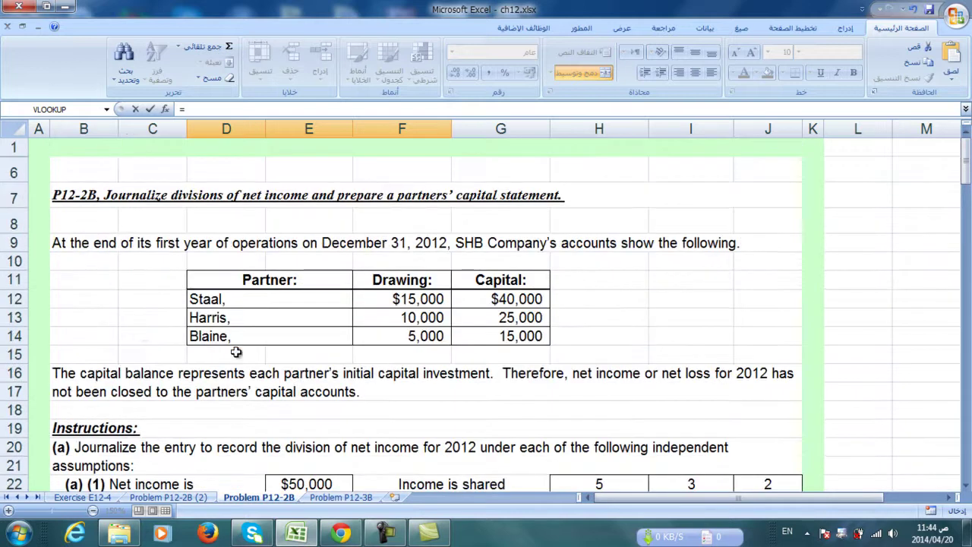
click(216, 299)
key(Return)
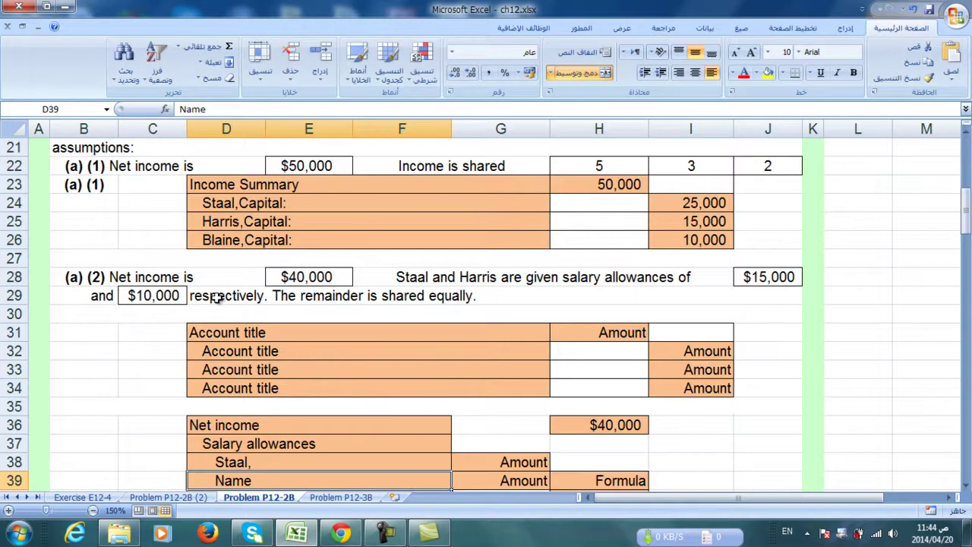
click(260, 462)
scroll(260, 463, down, 2)
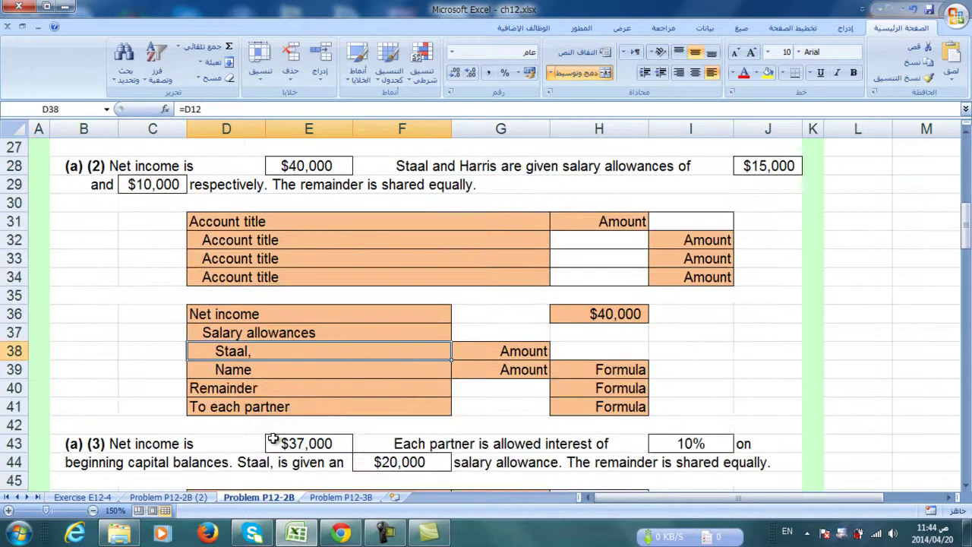
drag(452, 360, 449, 373)
Step: Link the two partners' salary allowance amounts, G38 to J28 and G39 to C29
click(500, 352)
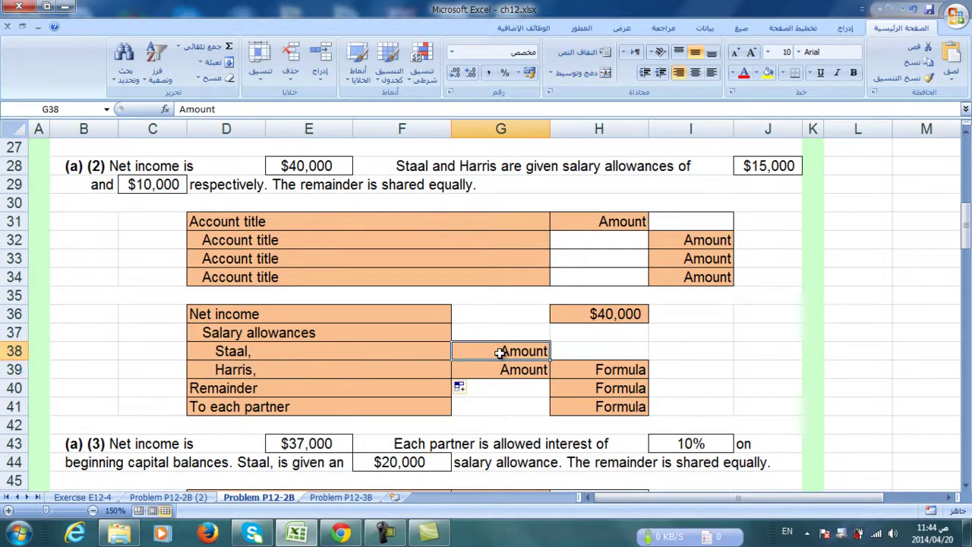
text(=)
click(787, 165)
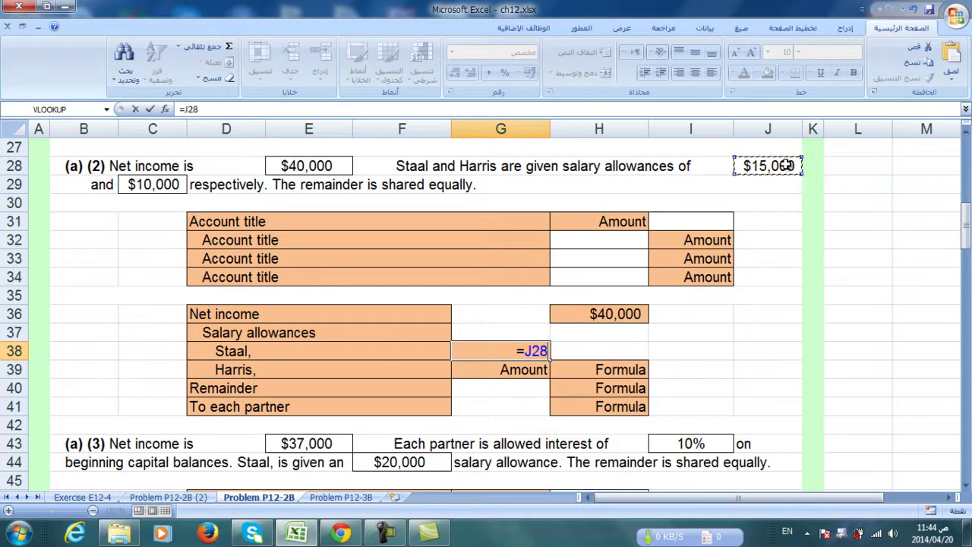
key(Return)
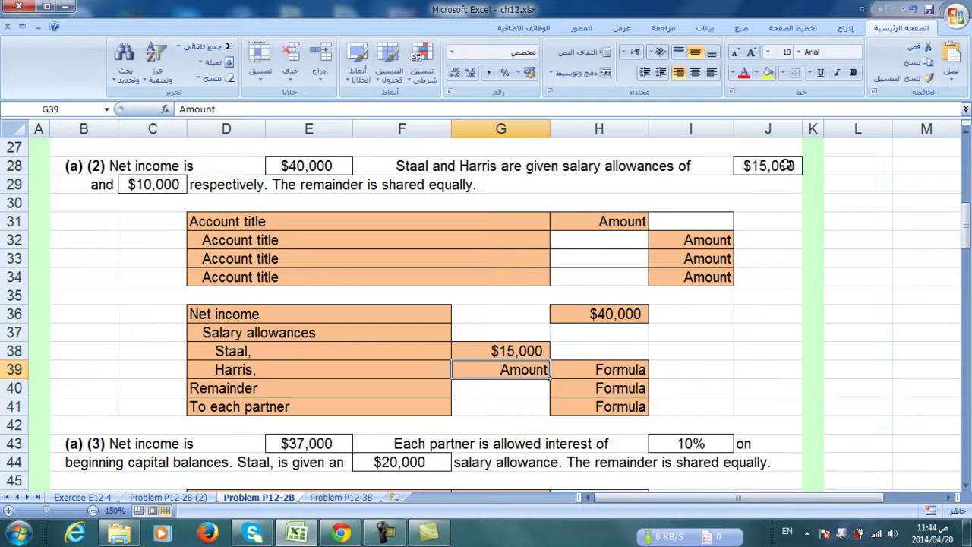
text(=)
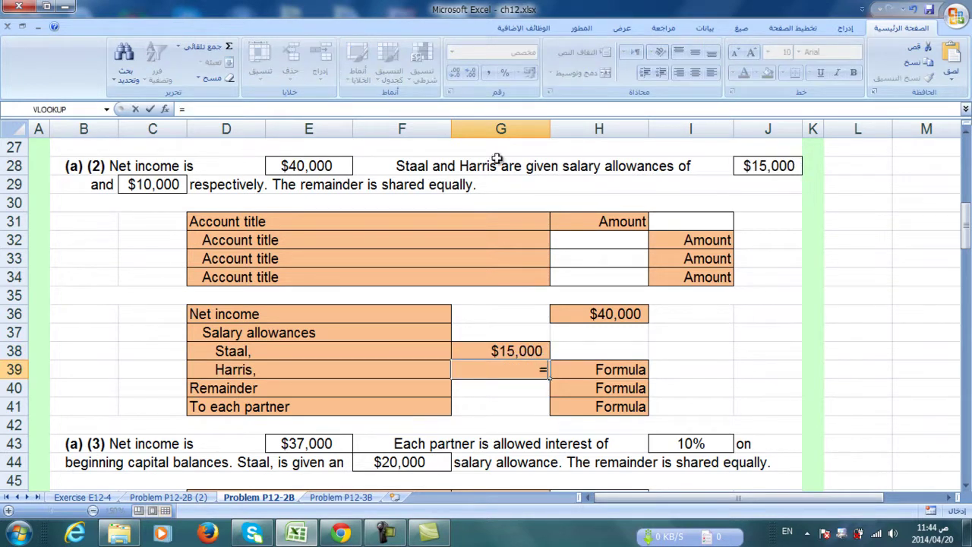
click(170, 183)
key(Return)
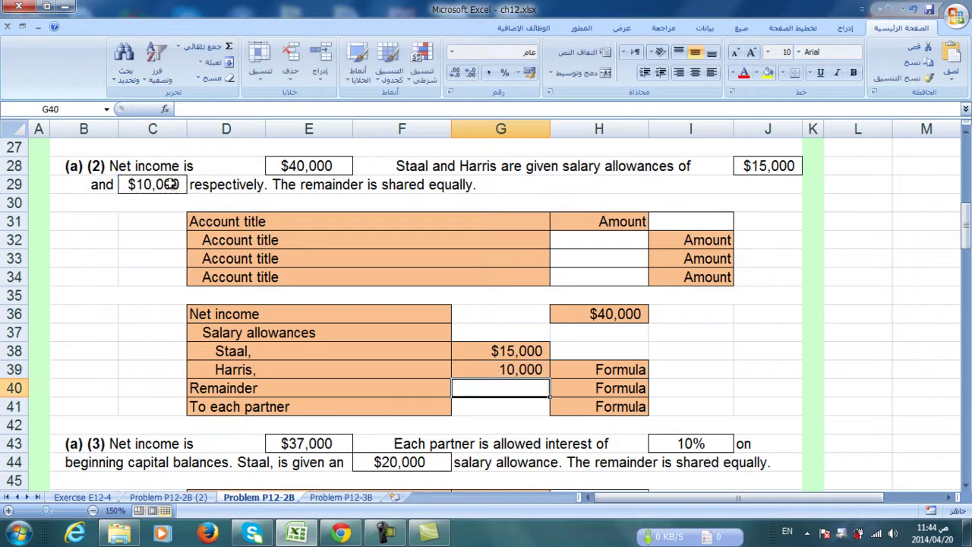
Step: Total the salary allowances in H39 with =SUM(G38:G39) and calculate the remainder in H40 as =H36-H39
click(601, 369)
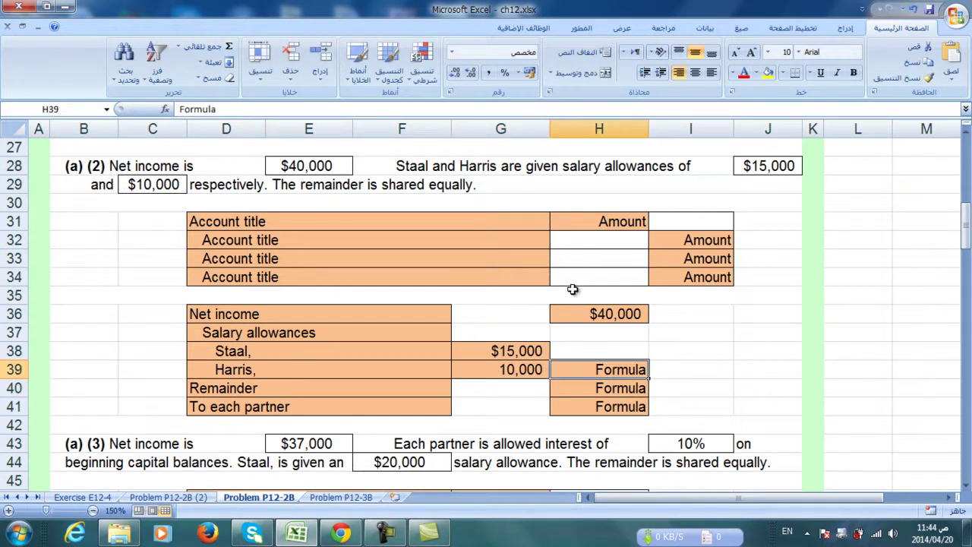
click(205, 47)
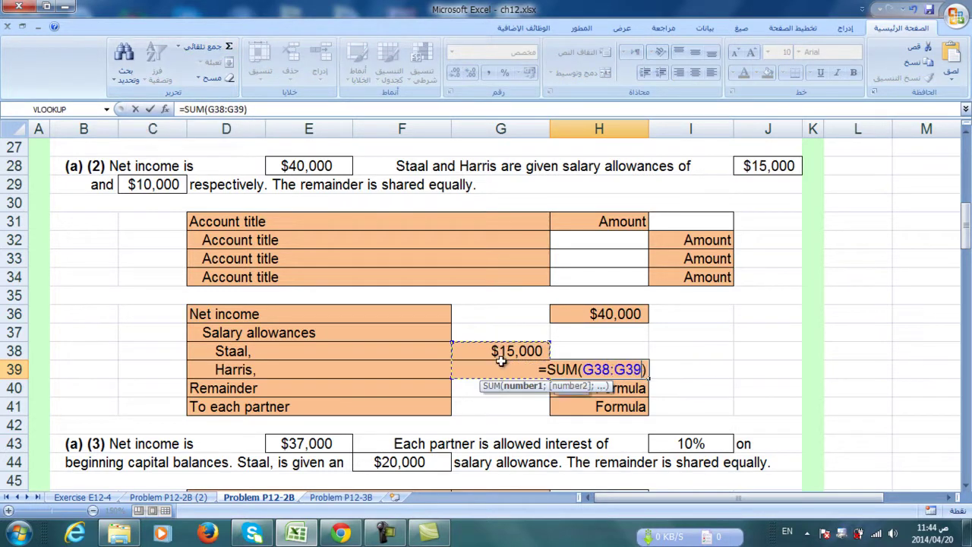
key(Return)
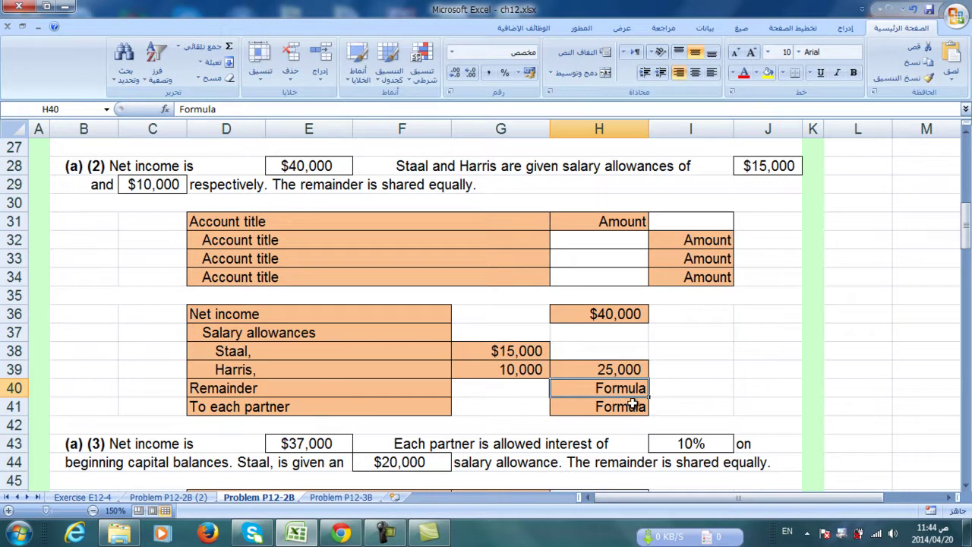
text(=)
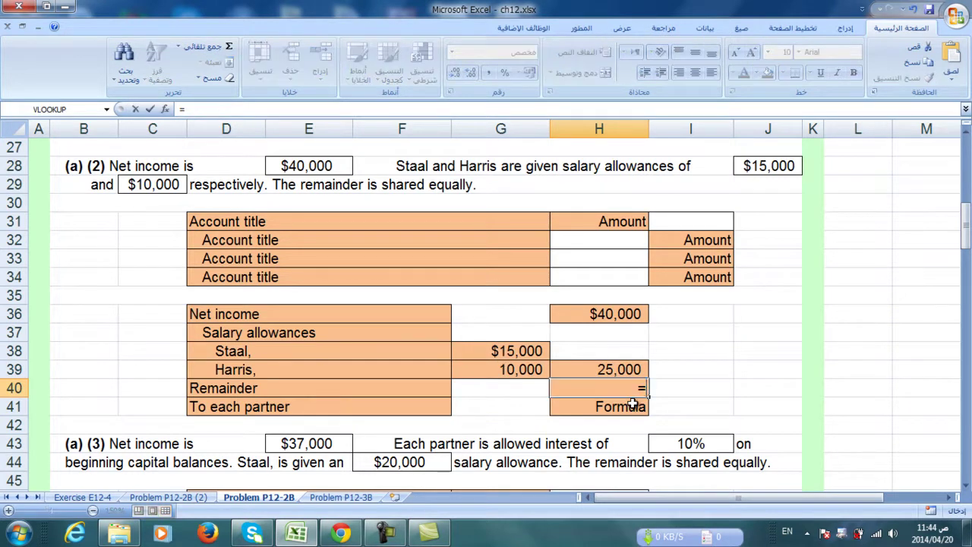
click(630, 314)
text(-)
click(606, 369)
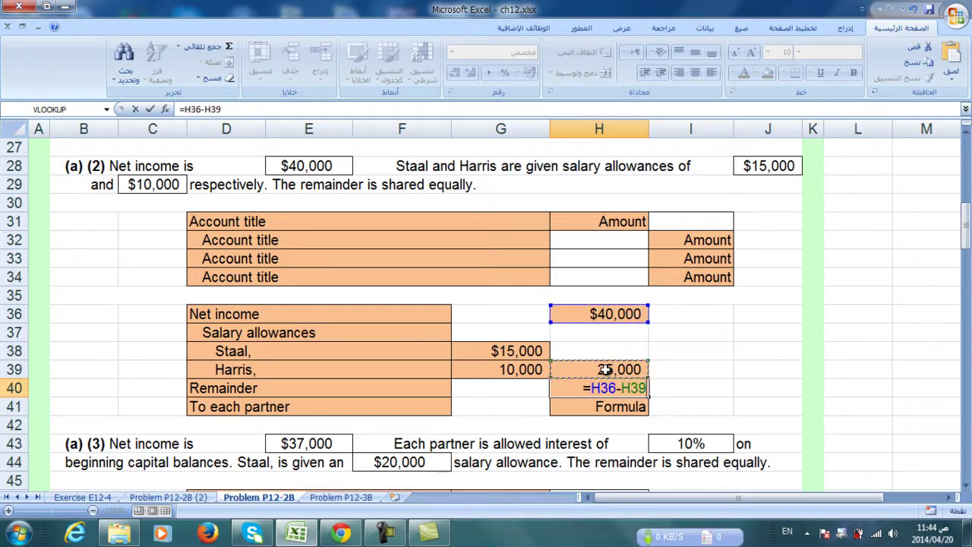
key(Return)
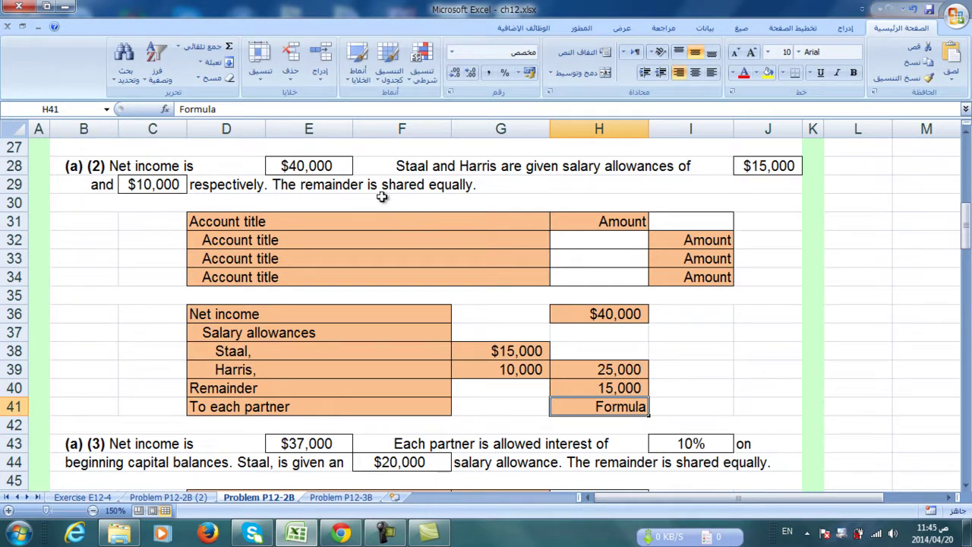
Step: Calculate the share to each partner in H41 by dividing the remainder by three, =H40/3
text(=)
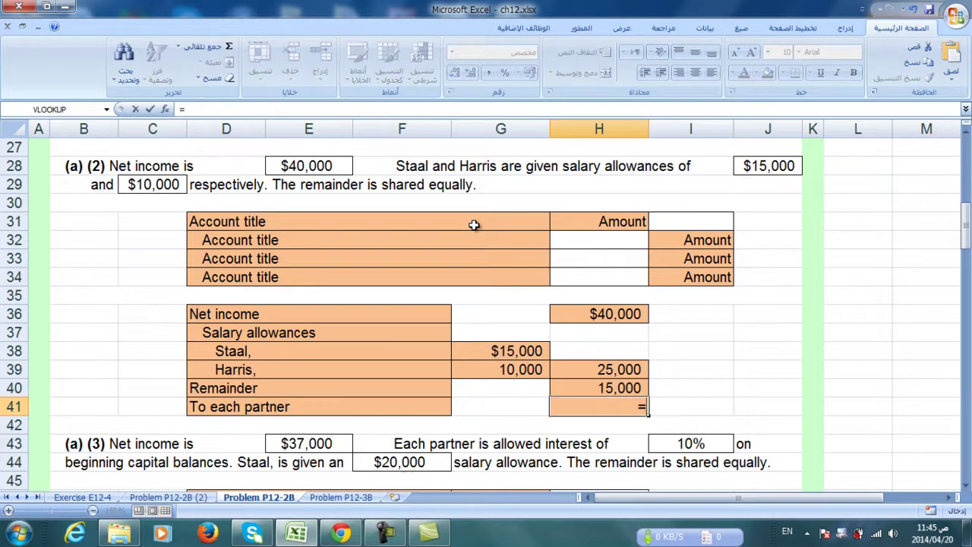
click(589, 386)
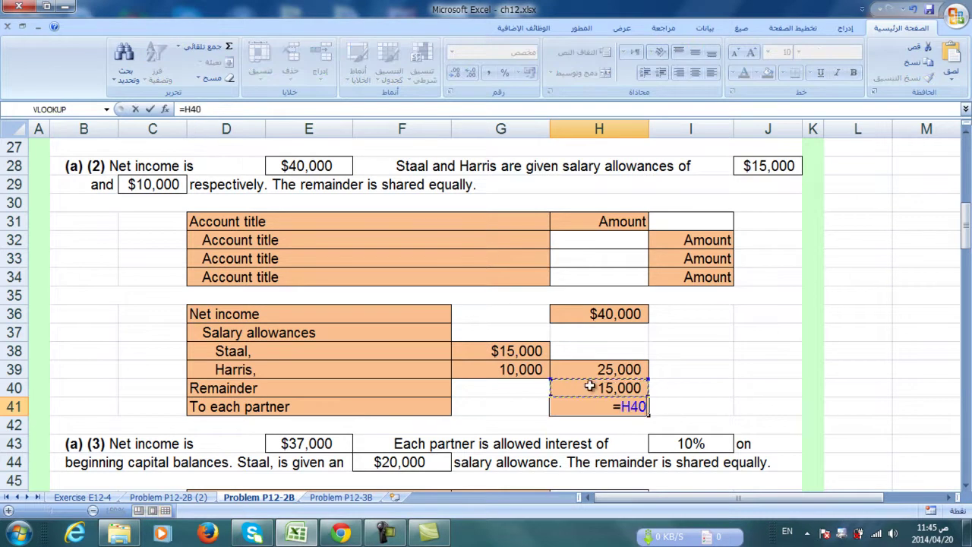
text(/3)
key(Return)
Step: Highlight the remainder amount in H40 with a light yellow fill
click(601, 388)
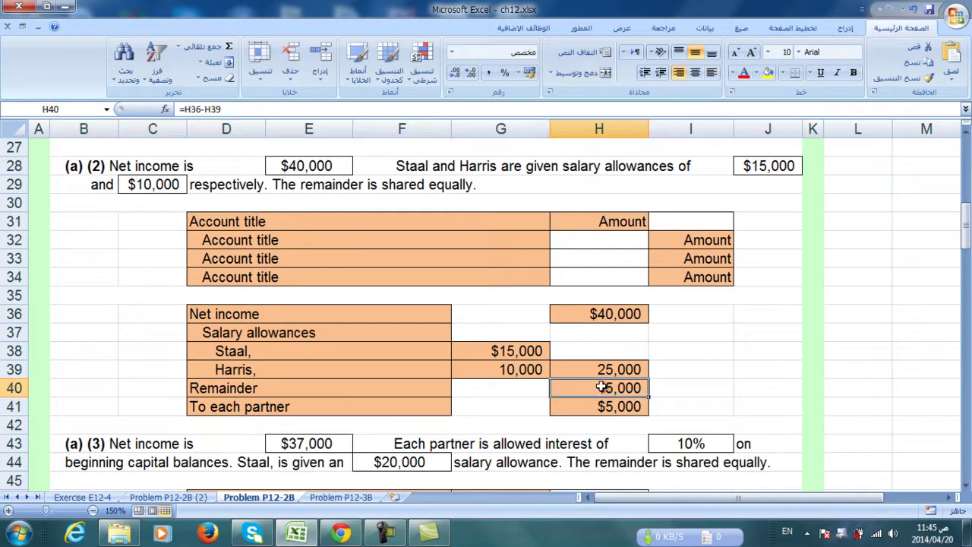
click(769, 72)
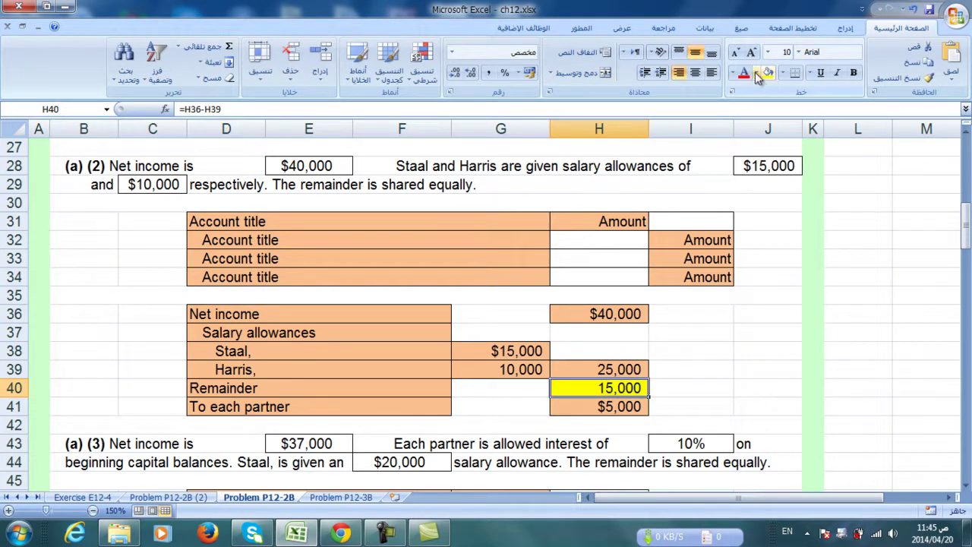
click(756, 79)
click(776, 245)
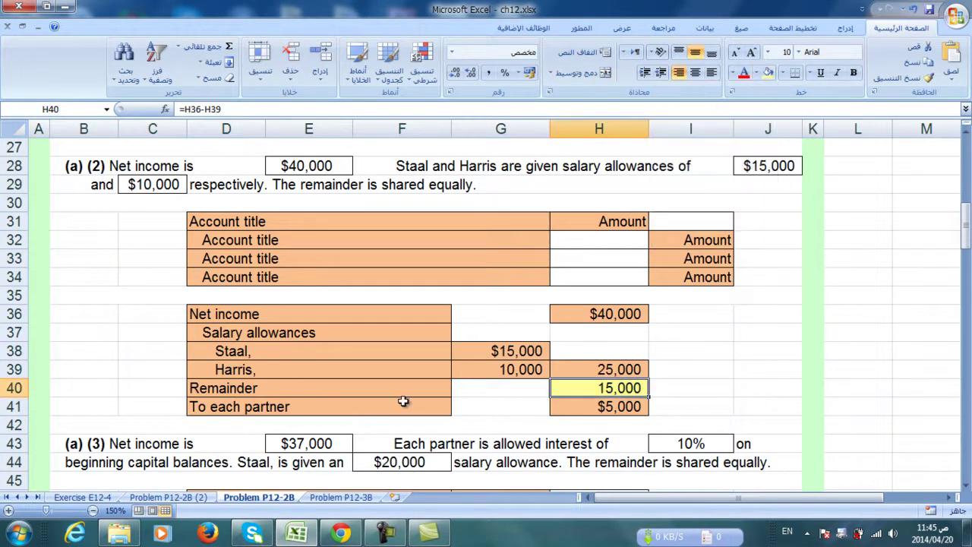
click(373, 392)
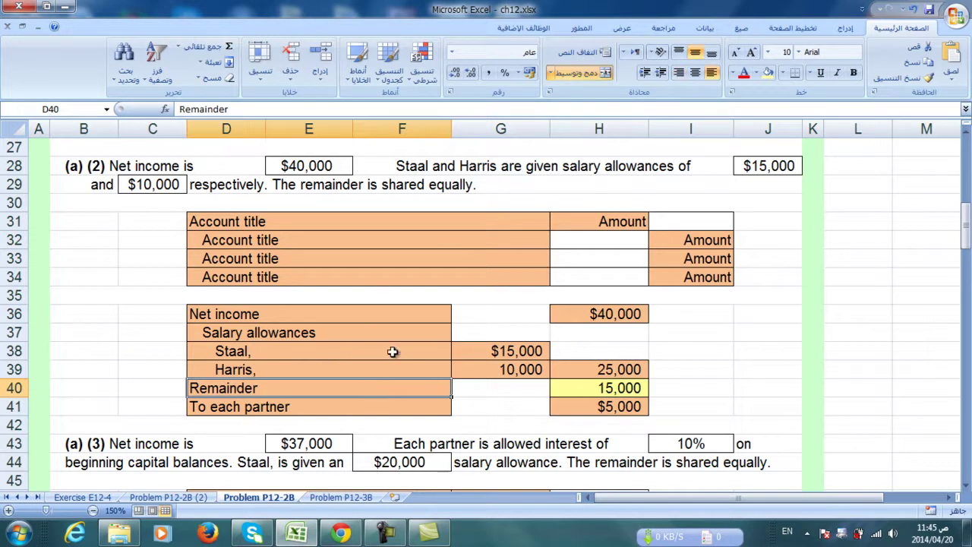
Step: Enter "Income Summery" as the debit account title in D31 of the (a)(2) journal entry
click(352, 227)
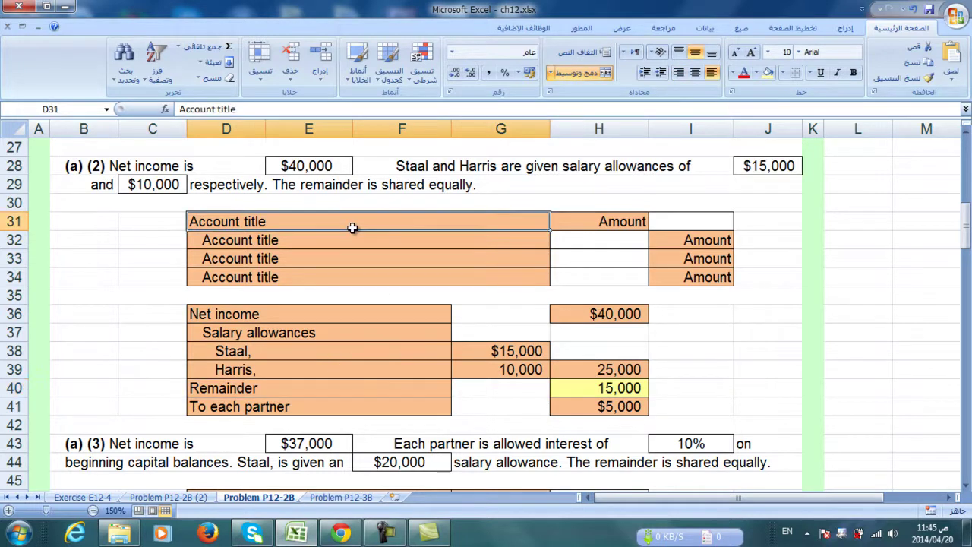
text(Income )
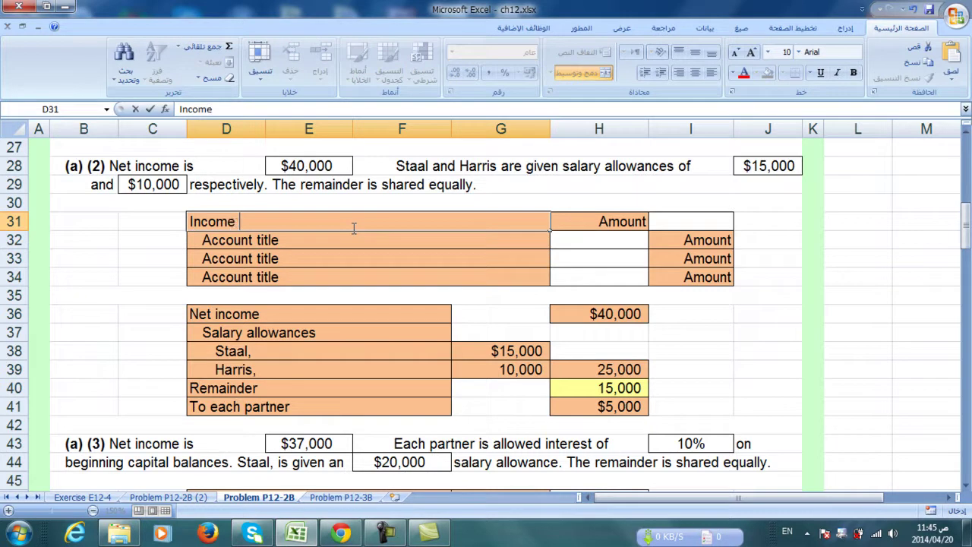
text(Summery)
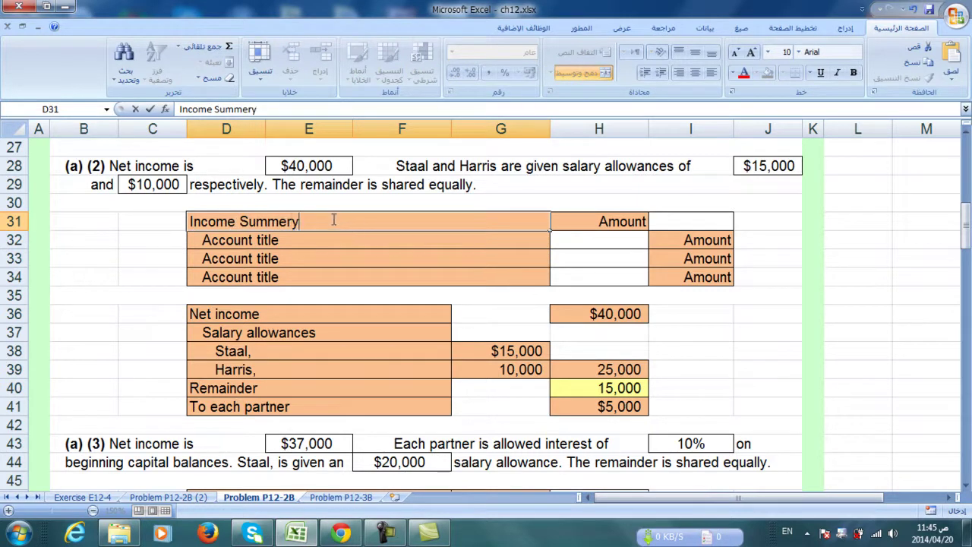
Step: Link the first credit account title in D32 to =D24 and fill it down through D34 for the other partners' capital accounts
click(315, 245)
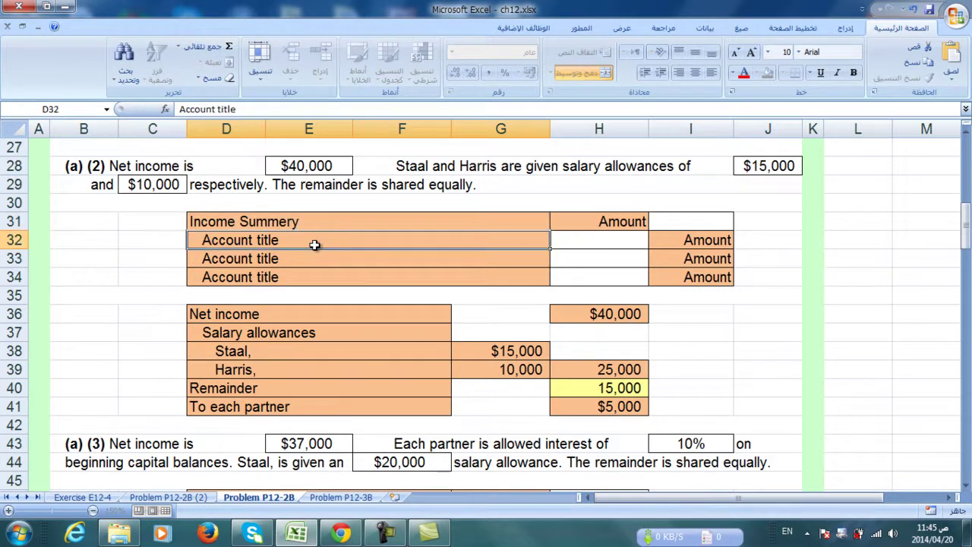
text(=)
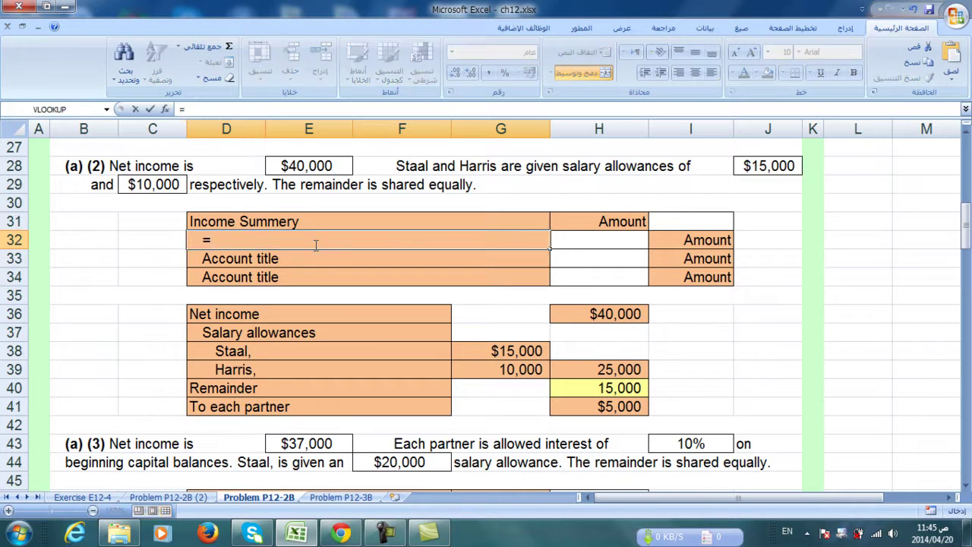
scroll(316, 245, up, 4)
click(296, 312)
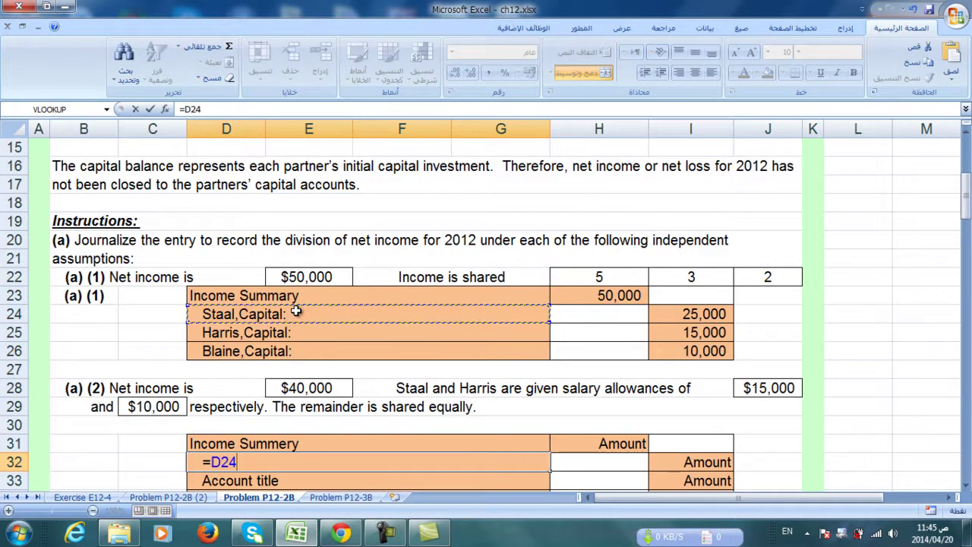
key(Return)
scroll(357, 300, down, 2)
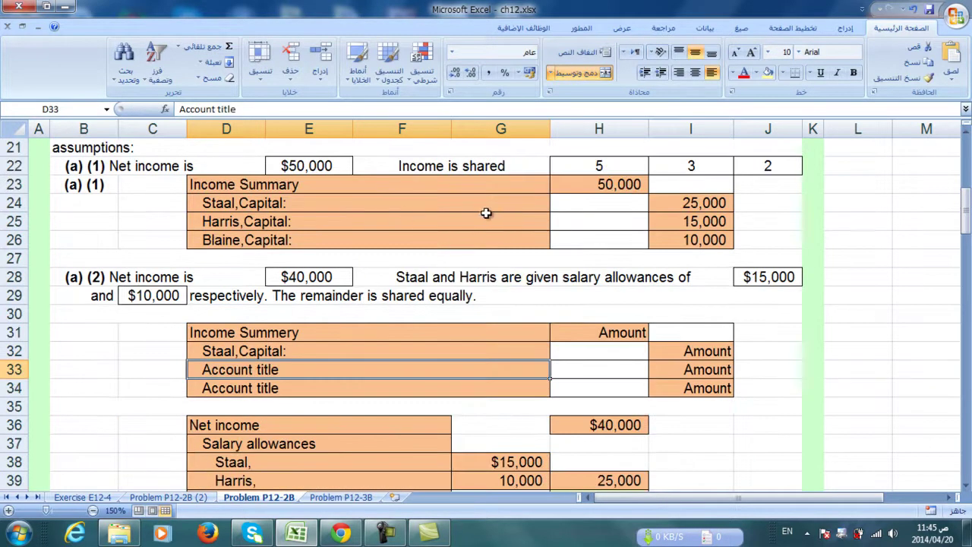
click(356, 351)
drag(552, 363, 551, 390)
click(444, 349)
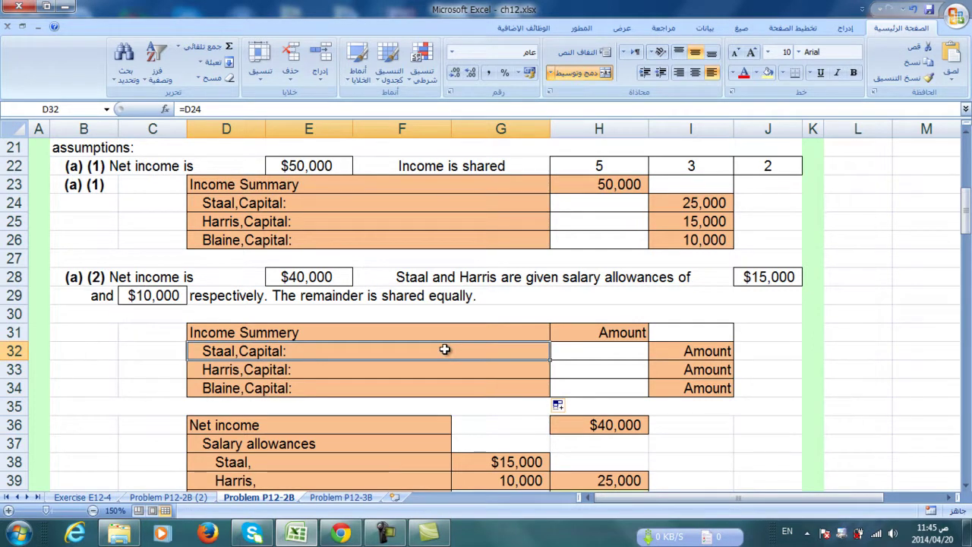
Step: Set the debit amount in H31 of the (a)(2) entry to the given net income with =E28
click(603, 333)
text(=)
click(302, 278)
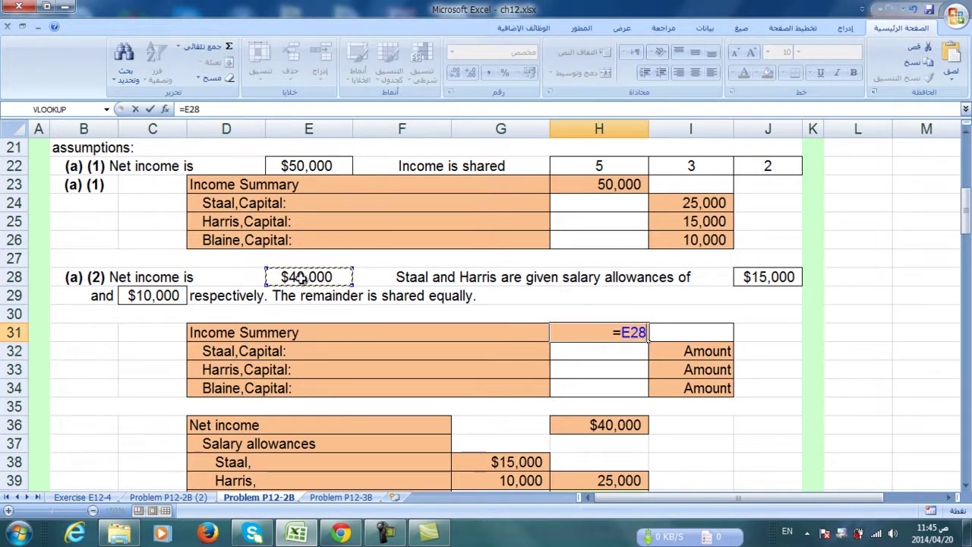
key(Return)
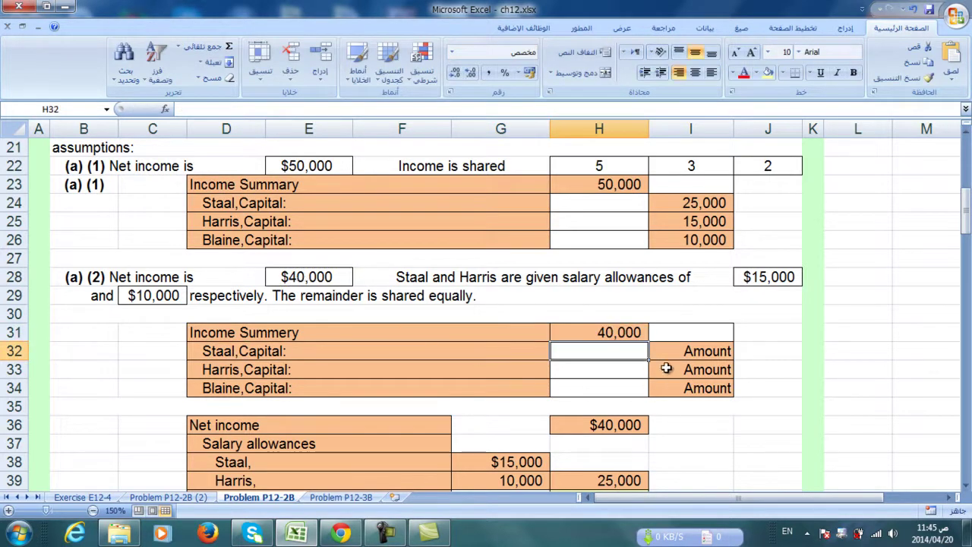
Step: Calculate the first partner's credit in I32 as salary allowance plus the equal share, =G38+H41
click(687, 351)
scroll(667, 362, down, 1)
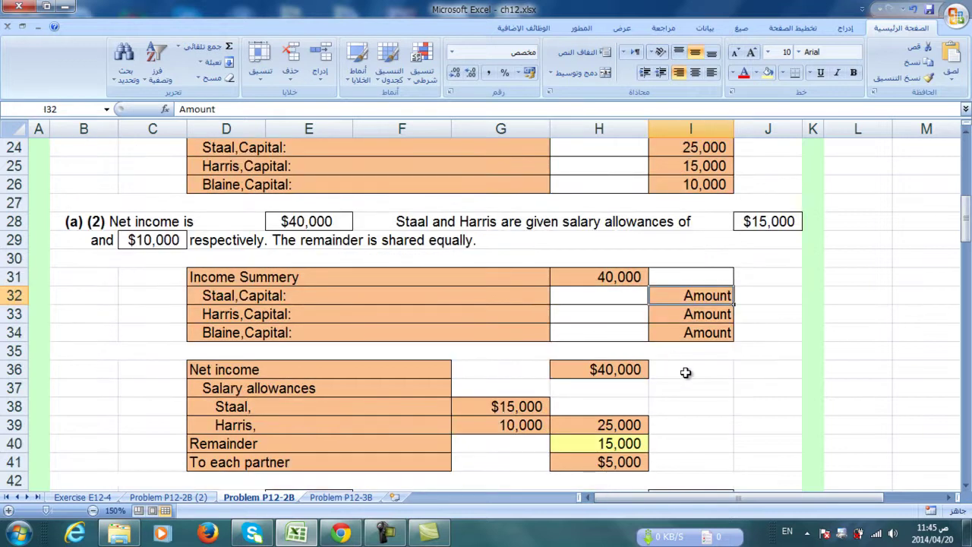
text(=)
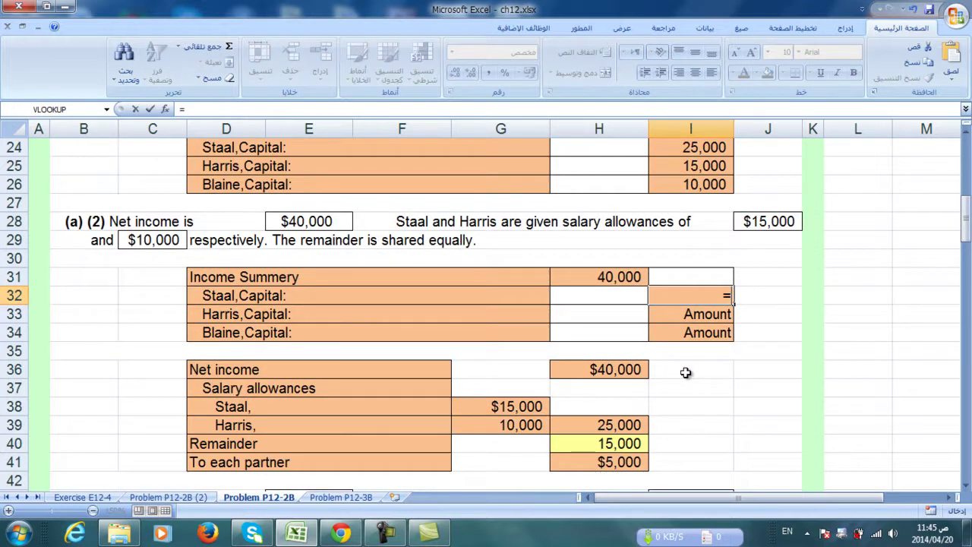
click(519, 409)
text(+)
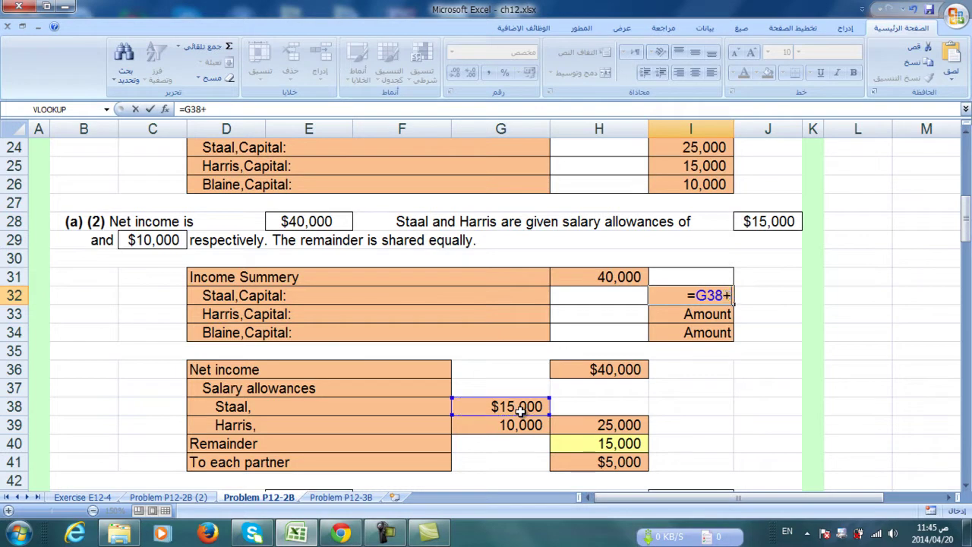
click(588, 466)
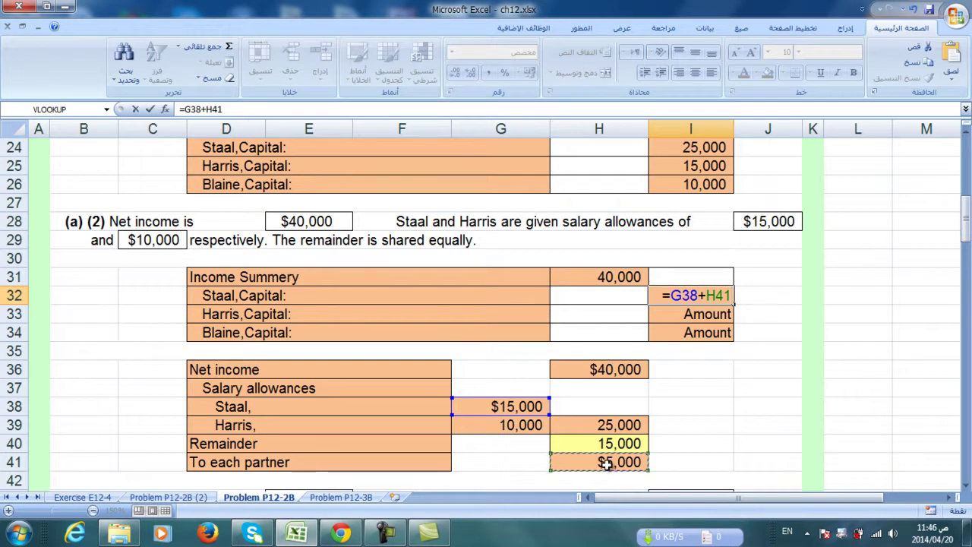
key(Return)
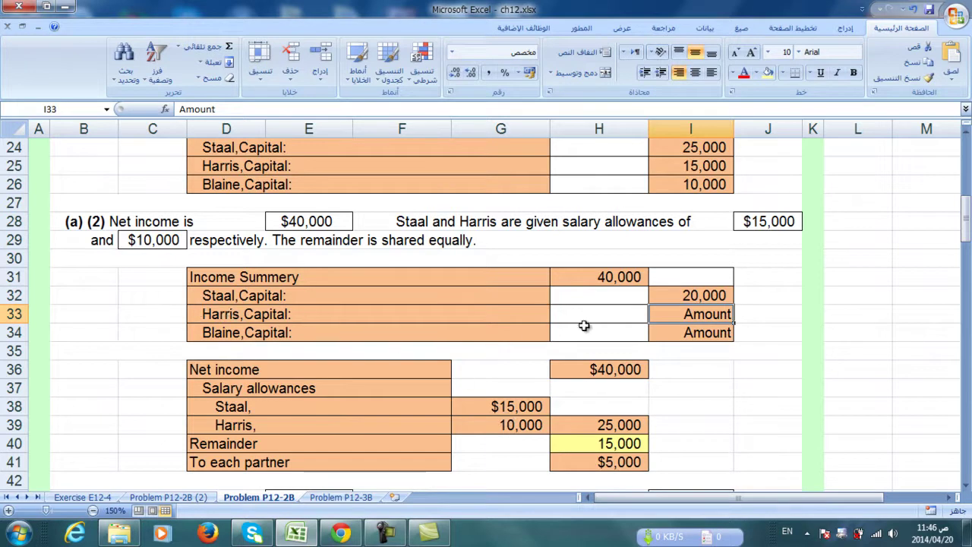
Step: Calculate the second partner's credit in I33 as =G39+H41 and set the third partner's credit in I34 to =H41
text(=)
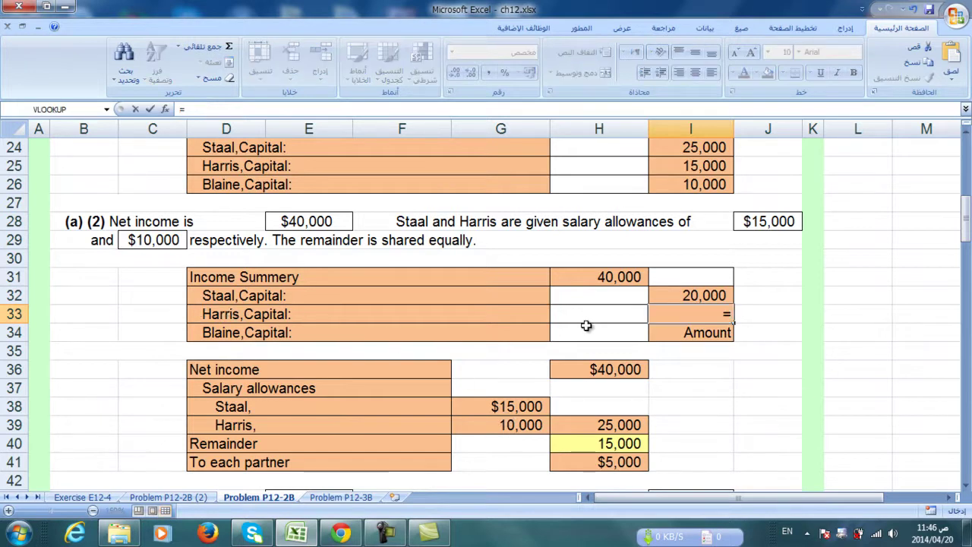
click(492, 424)
text(+)
click(610, 463)
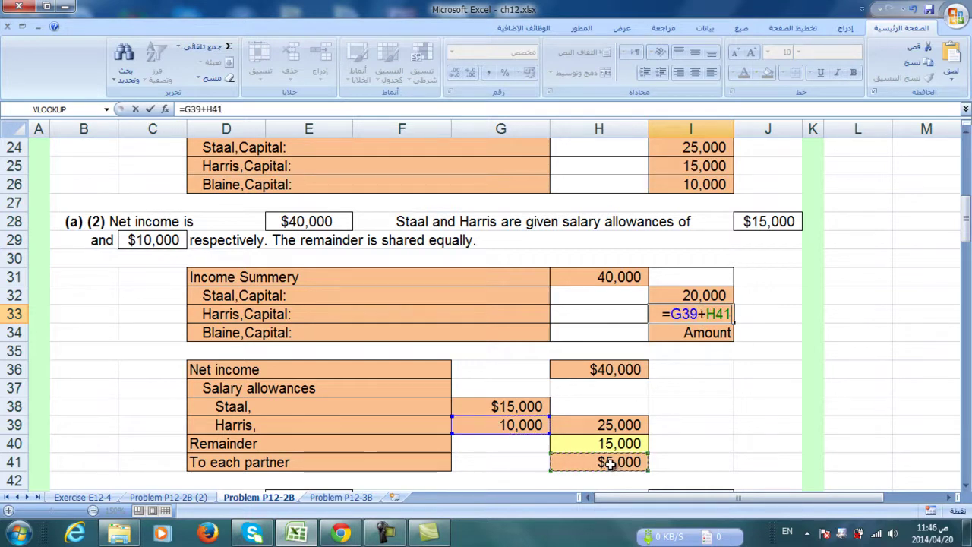
key(Return)
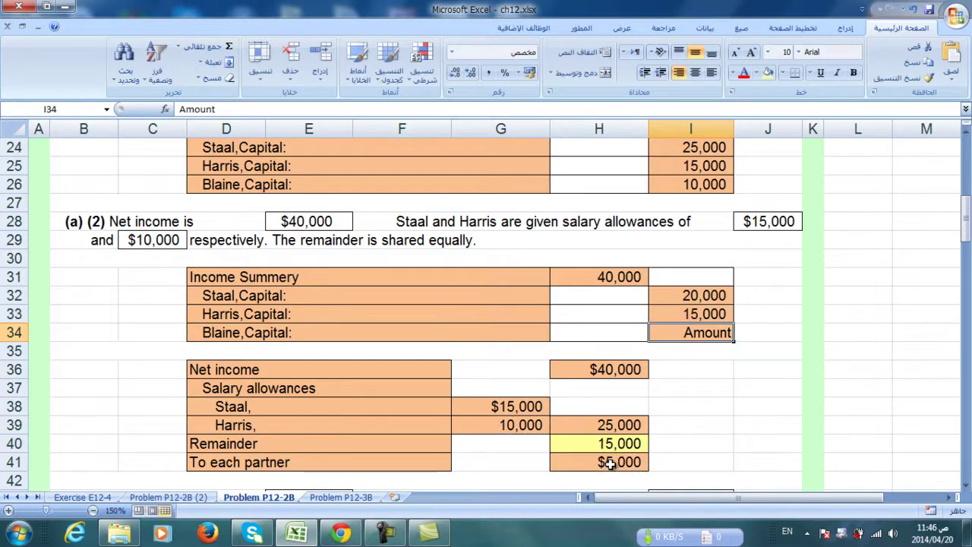
text(=)
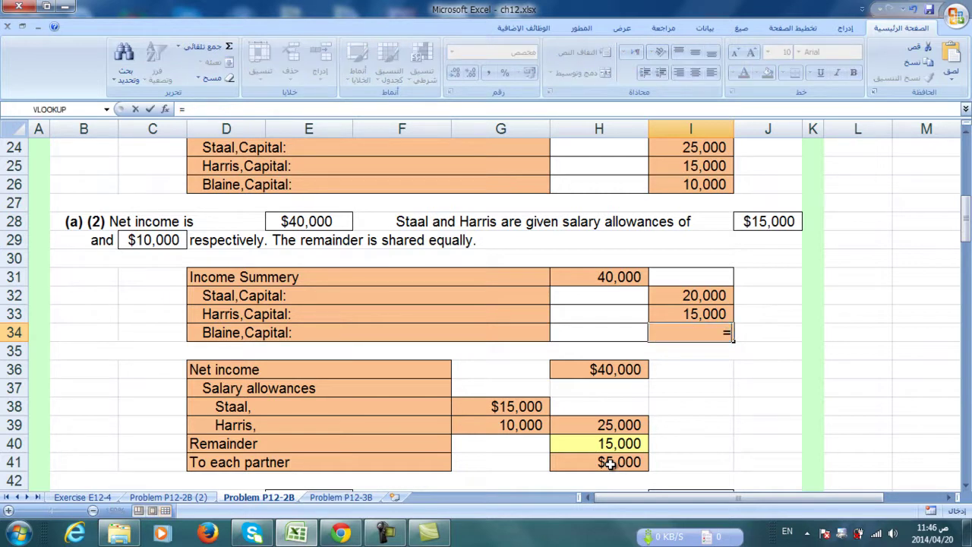
click(610, 464)
key(Return)
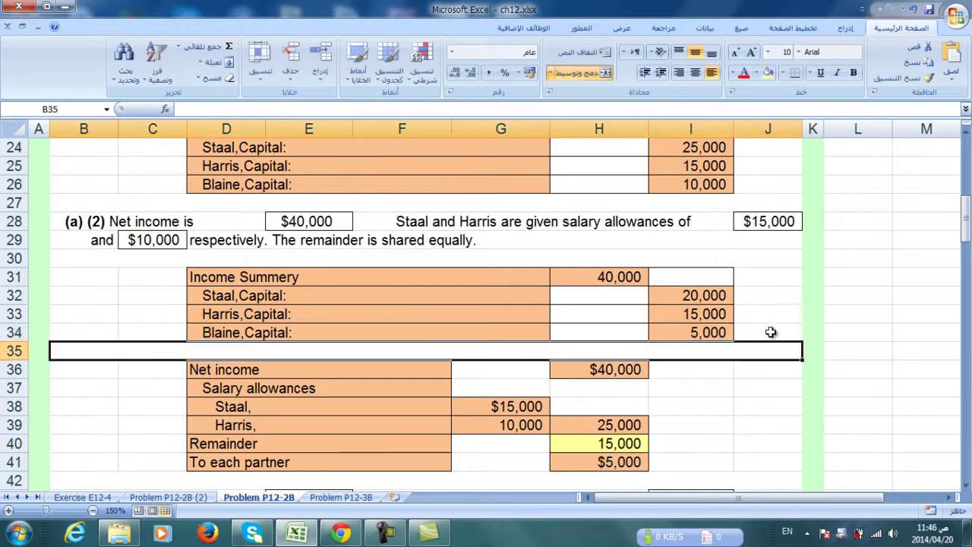
Step: Check the credit total by summing I32:I34 in J34, and clear that temporary sum
click(768, 331)
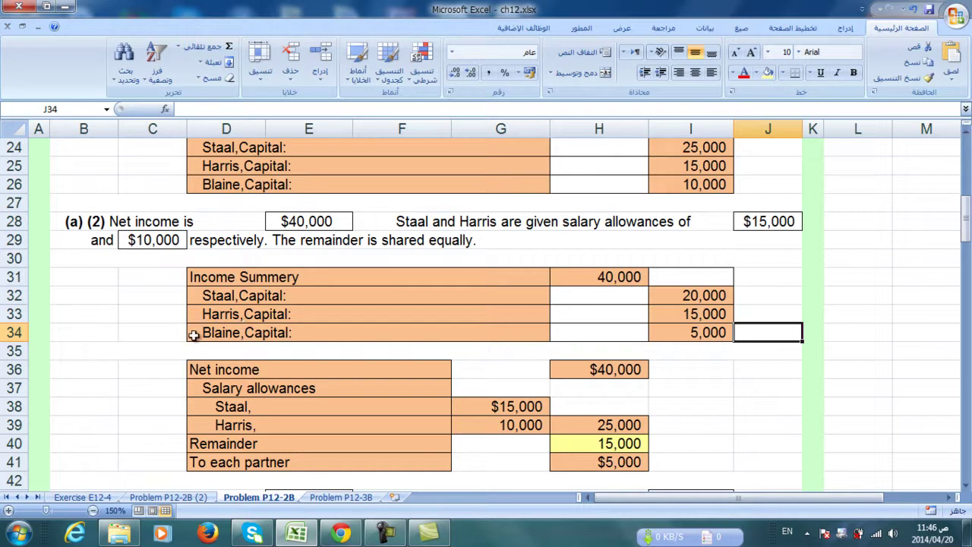
click(222, 47)
drag(693, 302, 698, 330)
key(Return)
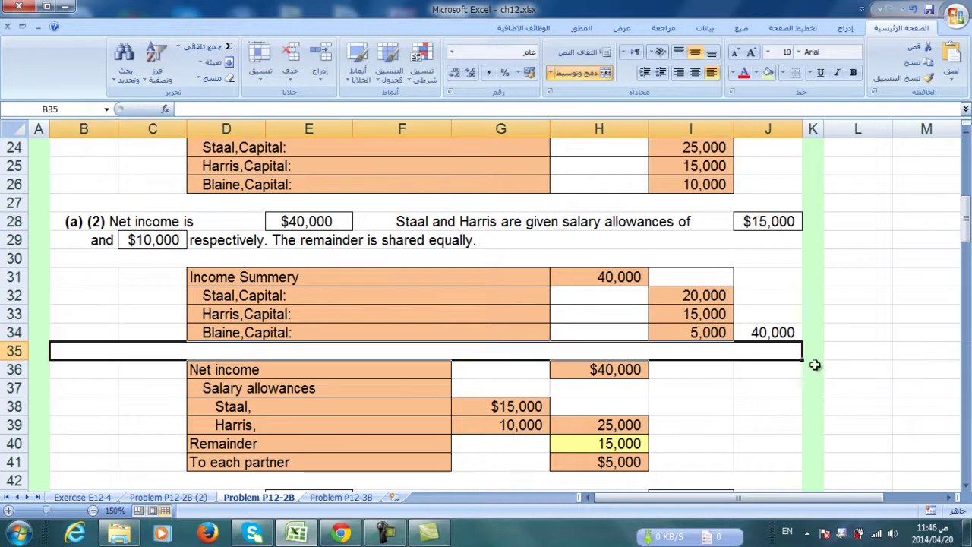
click(779, 339)
key(Delete)
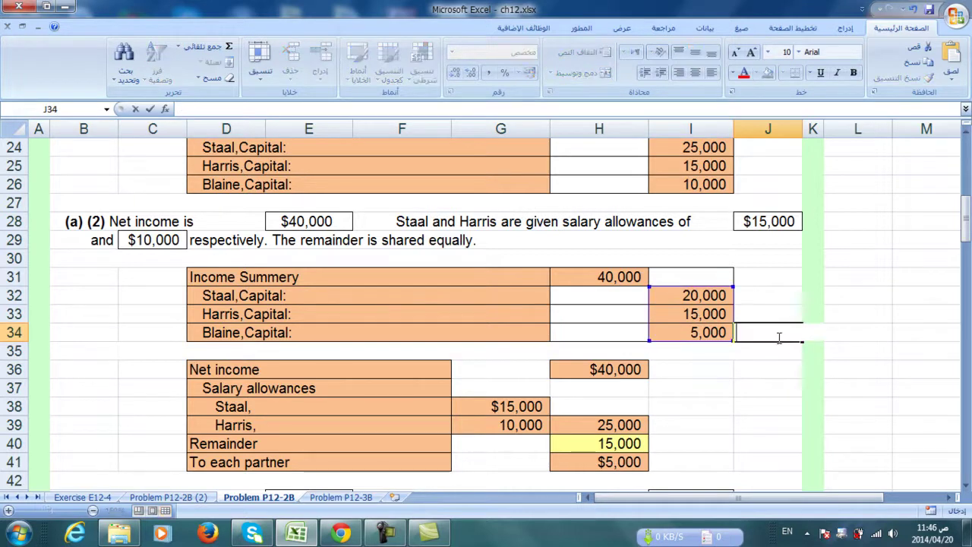
click(710, 420)
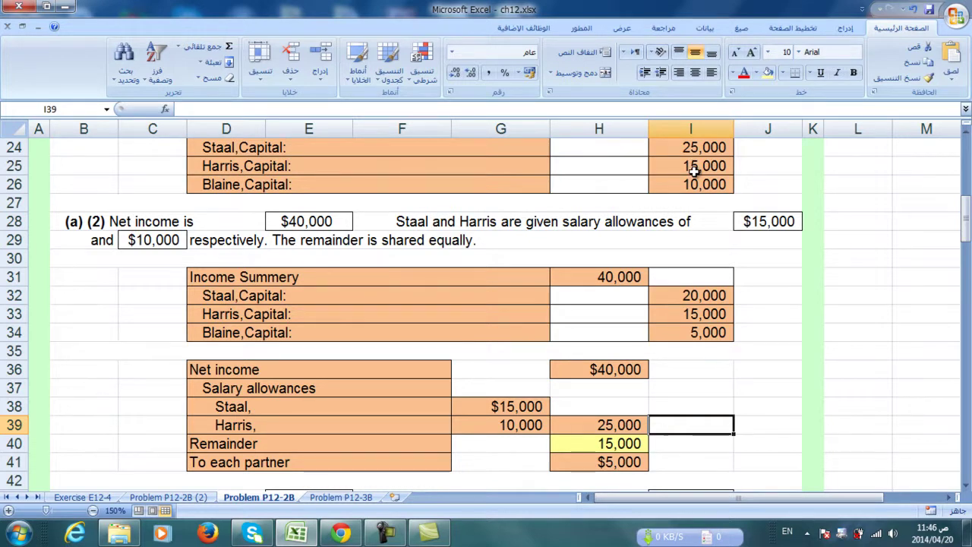
scroll(529, 380, down, 2)
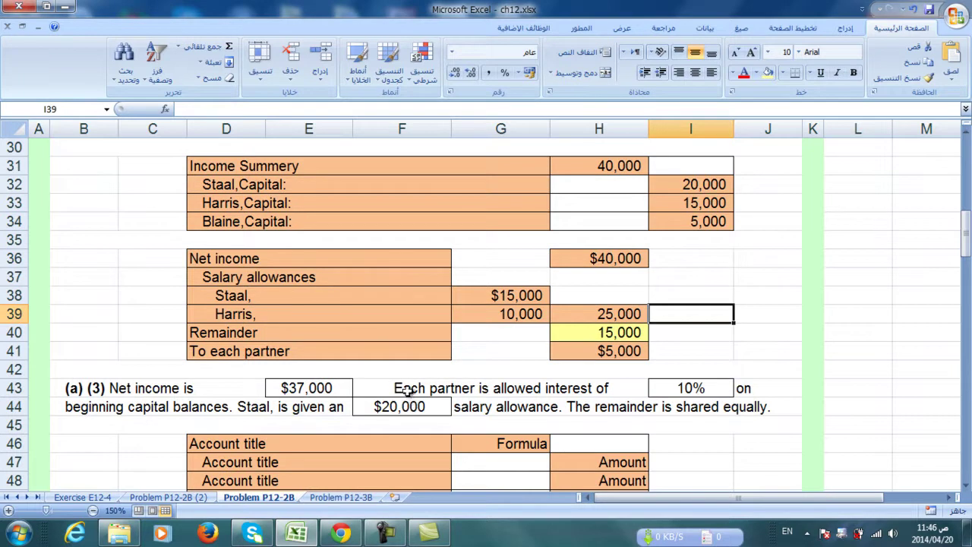
scroll(407, 389, down, 1)
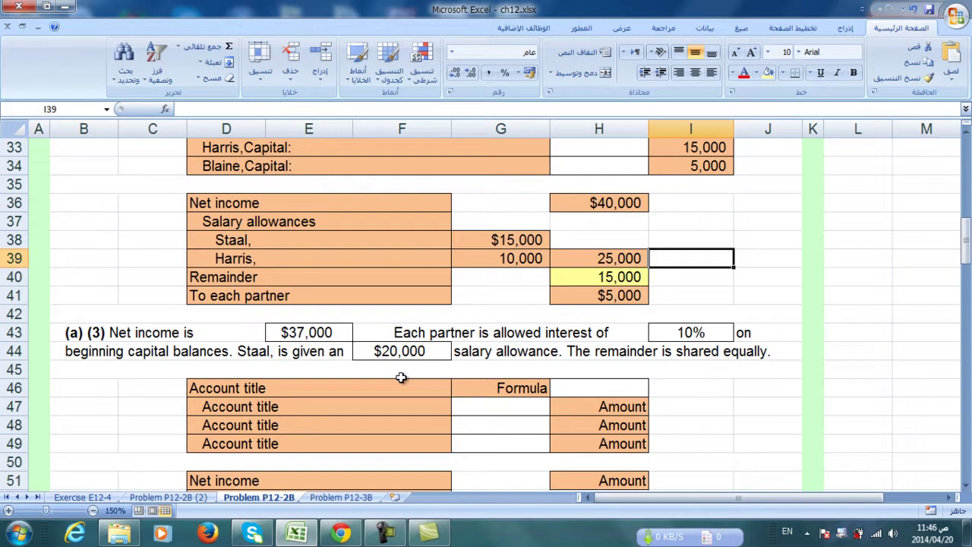
click(429, 533)
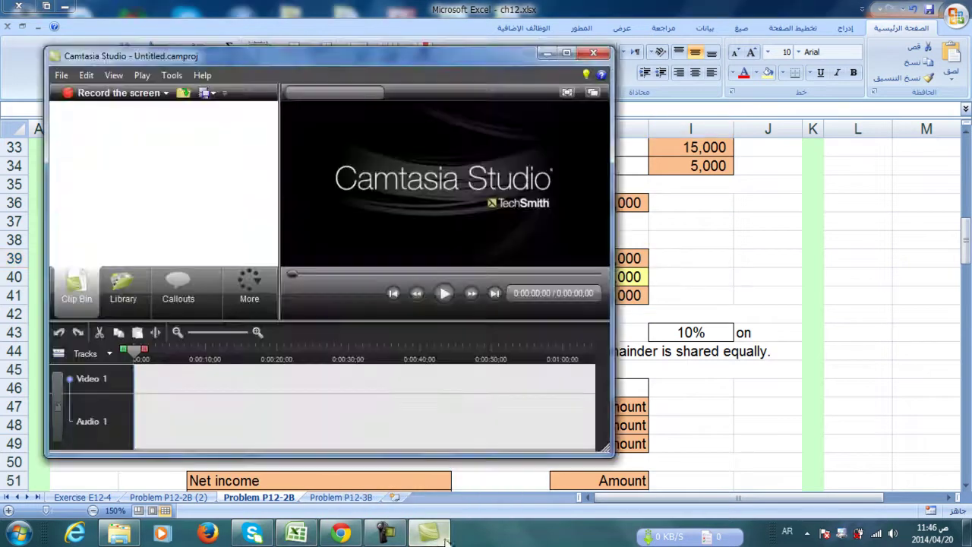
click(546, 54)
click(429, 533)
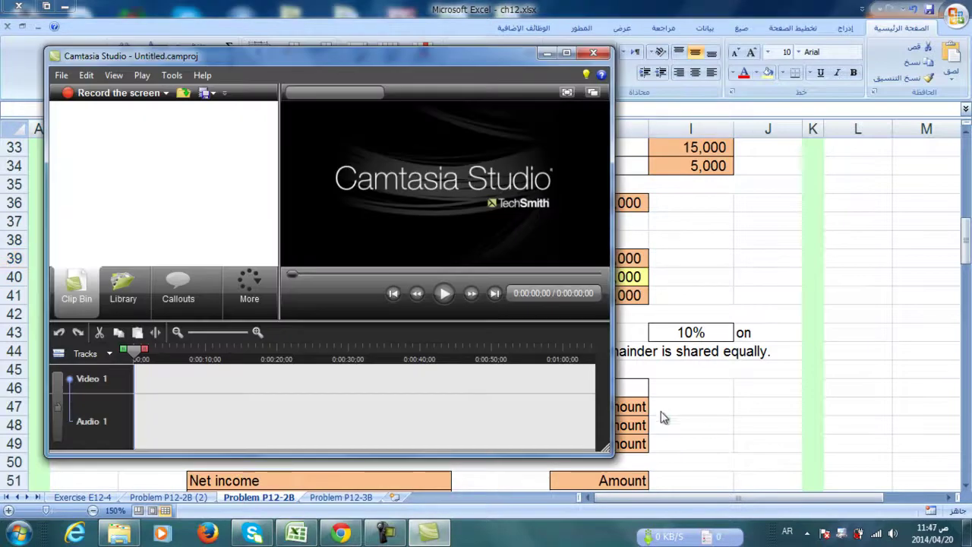
click(546, 53)
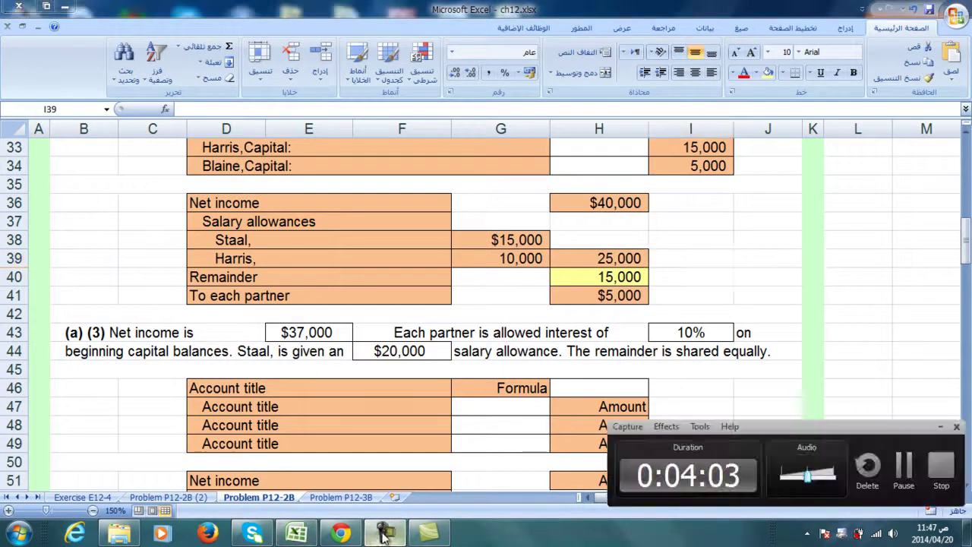